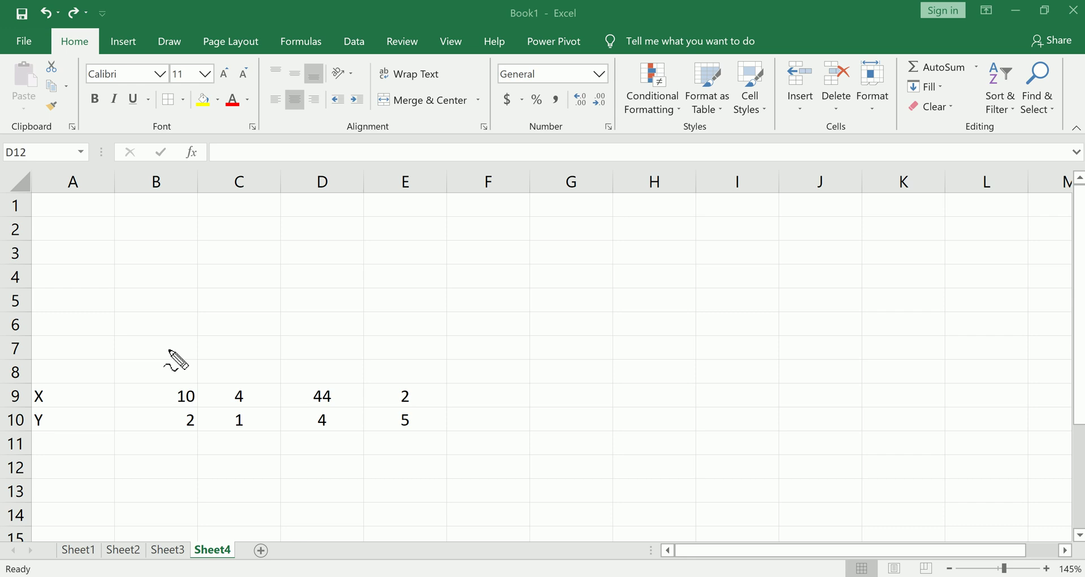
pyautogui.moveTo(33, 383); pyautogui.dragTo(300, 382)
pyautogui.moveTo(373, 381)
pyautogui.mouseDown()
pyautogui.moveTo(474, 446)
pyautogui.moveTo(39, 460)
pyautogui.moveTo(10, 387)
pyautogui.moveTo(22, 384)
pyautogui.mouseUp()
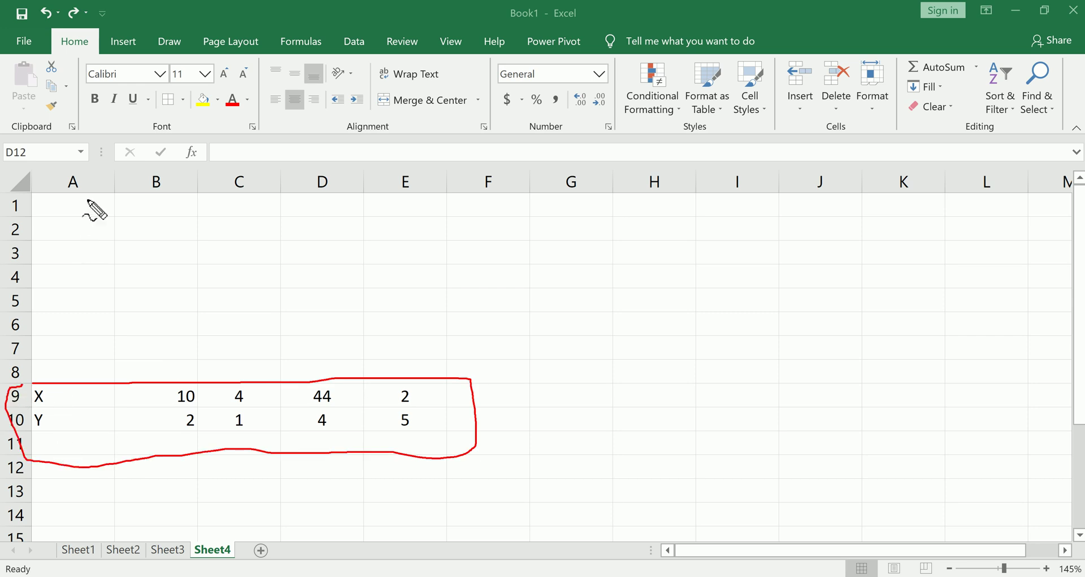
pyautogui.moveTo(91, 213)
pyautogui.mouseDown()
pyautogui.moveTo(794, 218)
pyautogui.moveTo(738, 258)
pyautogui.mouseUp()
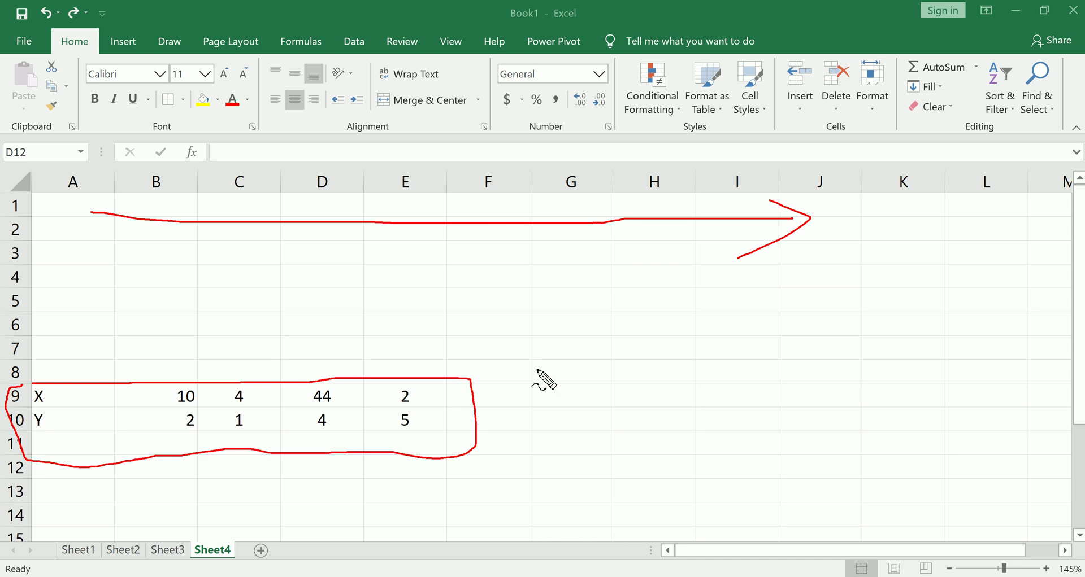
pyautogui.moveTo(583, 314)
pyautogui.mouseDown()
pyautogui.moveTo(575, 405)
pyautogui.moveTo(614, 395)
pyautogui.moveTo(614, 326)
pyautogui.mouseUp()
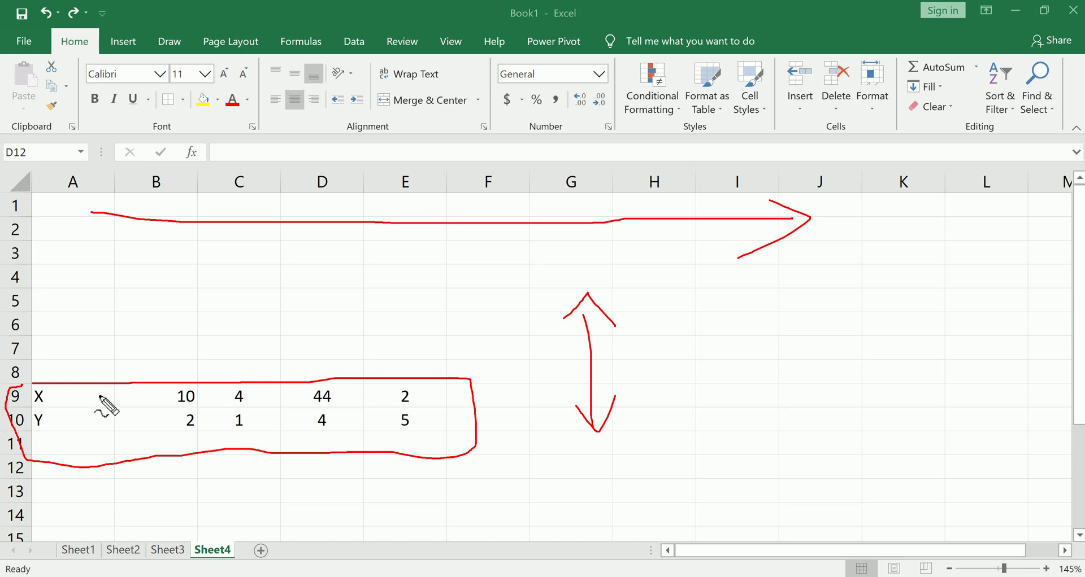
pyautogui.press('e')
pyautogui.press('Escape')
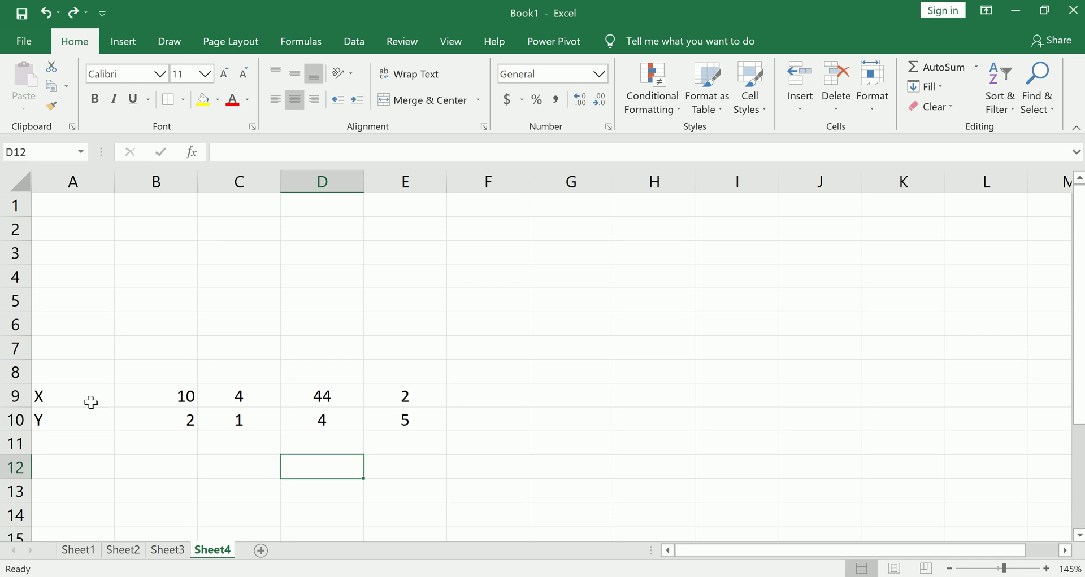
# Check how many cells the X row A9:E9 holds by selecting it, and clear the selection.
pyautogui.moveTo(91, 402); pyautogui.dragTo(383, 398)
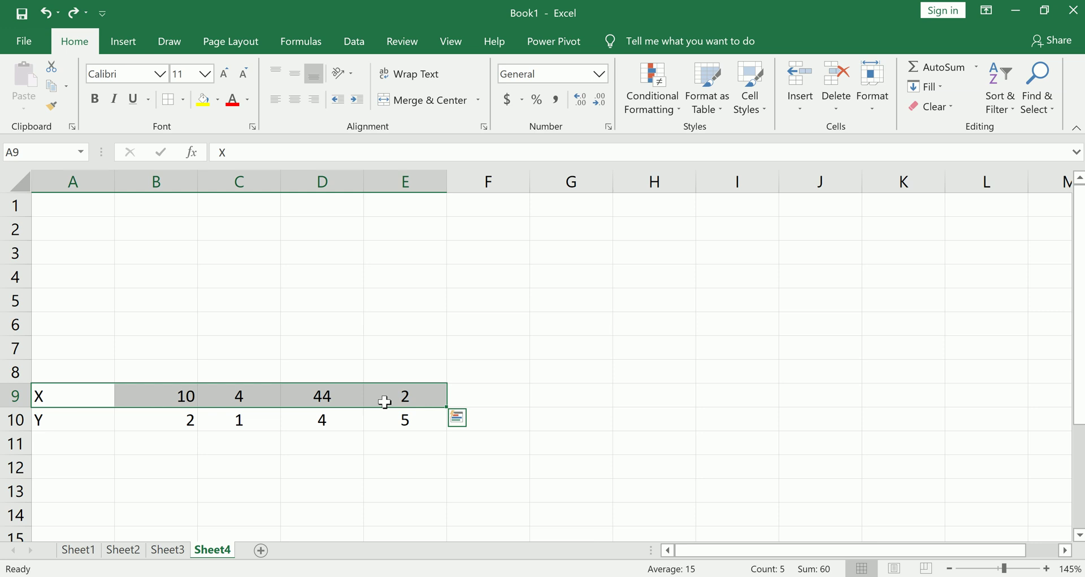
pyautogui.moveTo(758, 562)
pyautogui.mouseDown()
pyautogui.moveTo(801, 571)
pyautogui.moveTo(754, 567)
pyautogui.mouseUp()
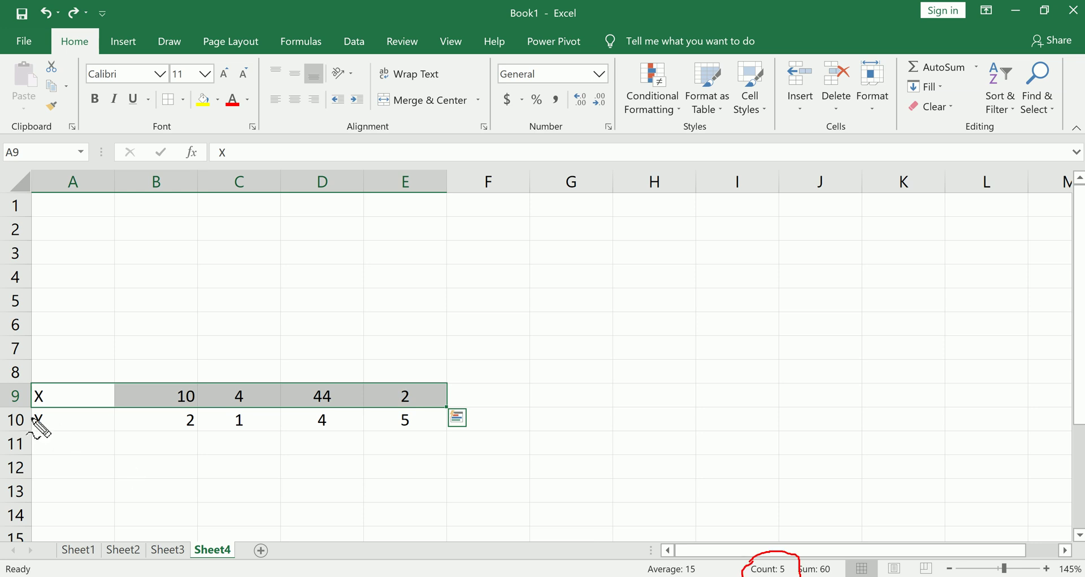
pyautogui.moveTo(31, 417); pyautogui.dragTo(459, 416)
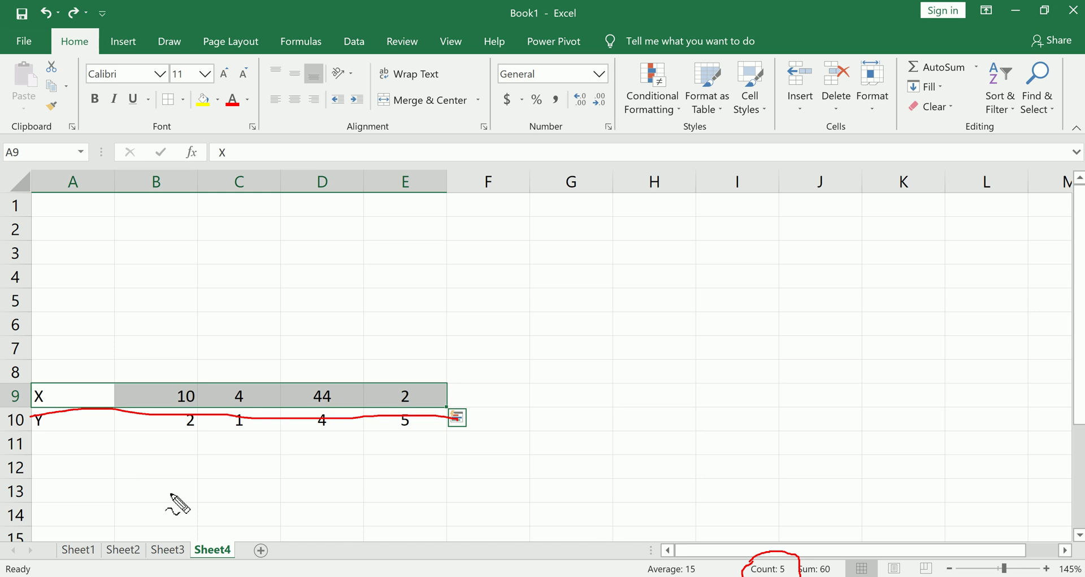
pyautogui.press('Escape')
pyautogui.click(185, 462)
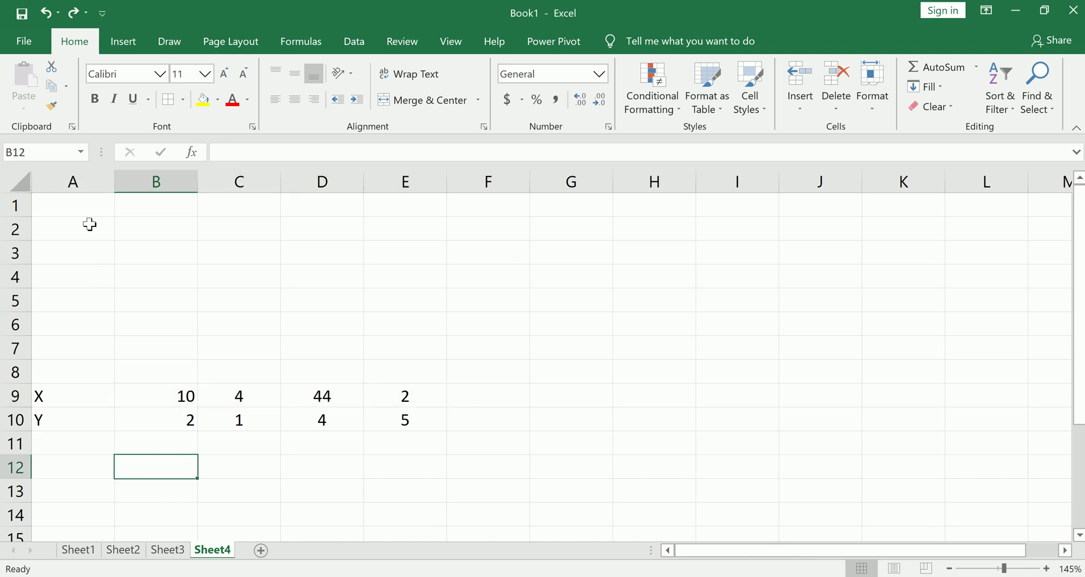
# Transpose the X row A9:E9 into A1:A5 with a TRANSPOSE array formula and centre the cells horizontally.
pyautogui.moveTo(78, 207); pyautogui.dragTo(74, 301)
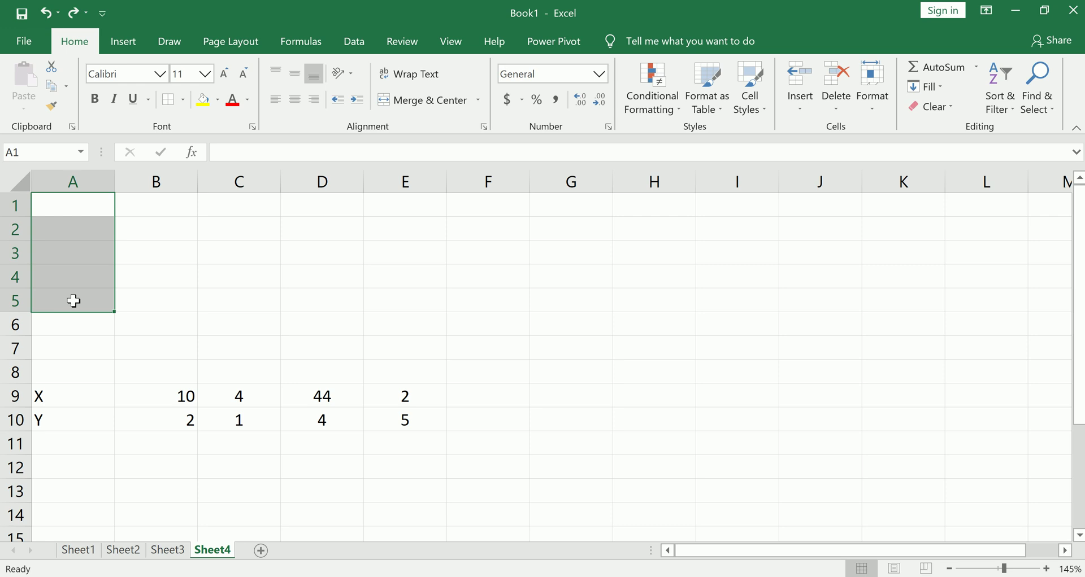
pyautogui.write('=')
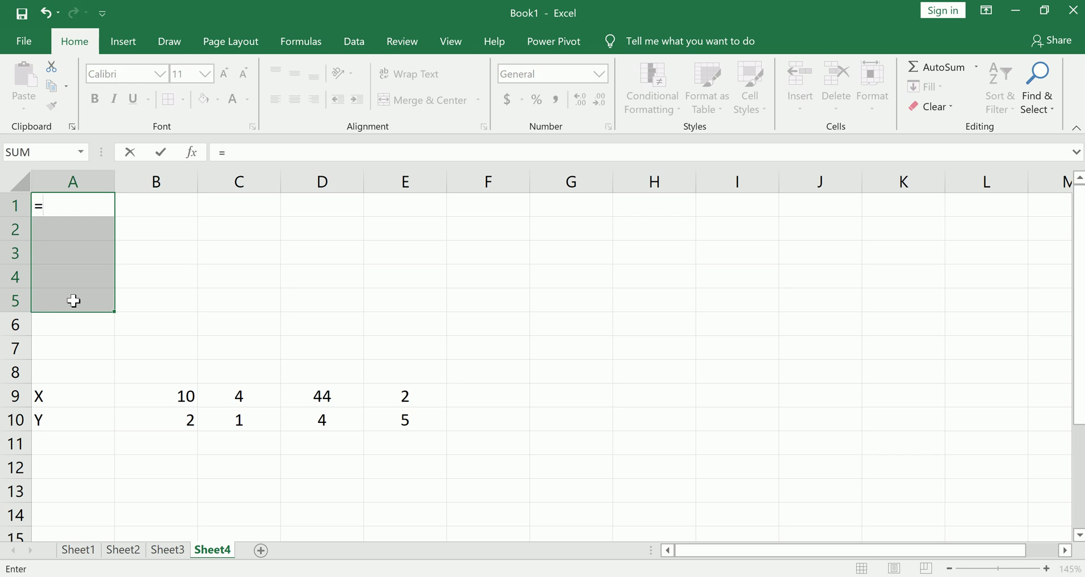
pyautogui.write('transpose')
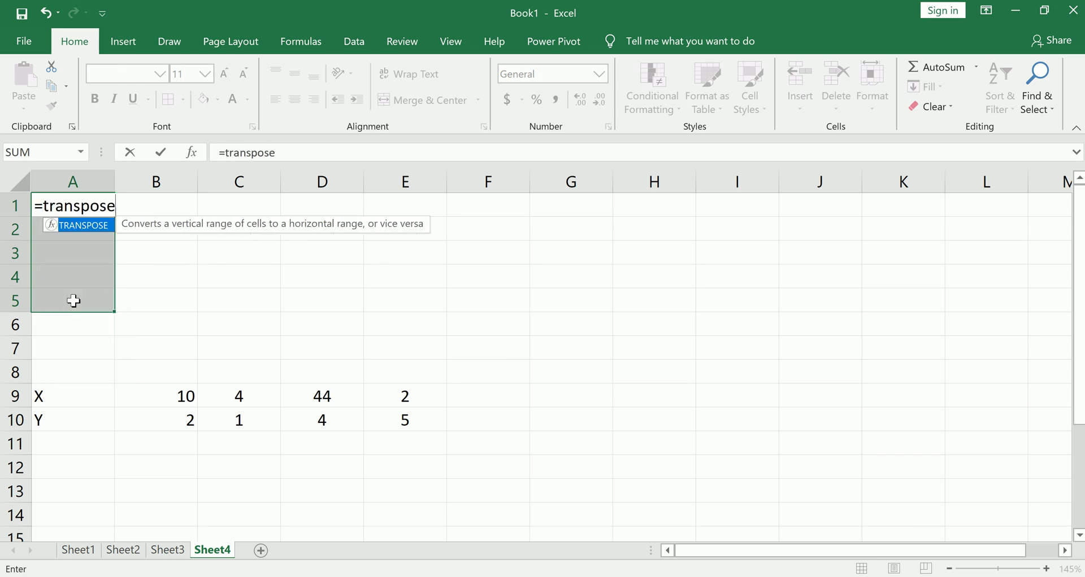
pyautogui.write('(')
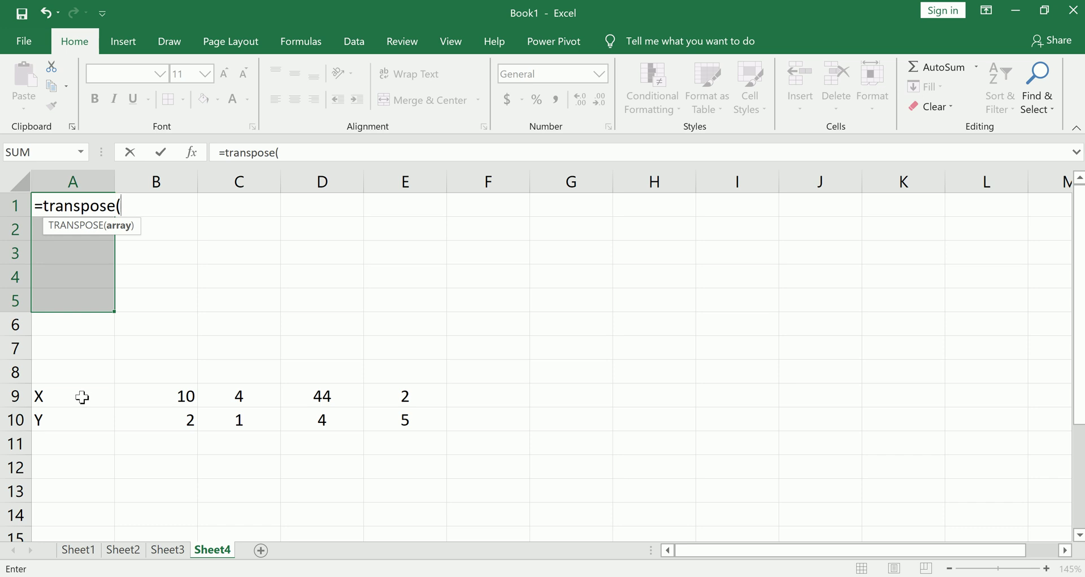
pyautogui.moveTo(82, 396); pyautogui.dragTo(405, 399)
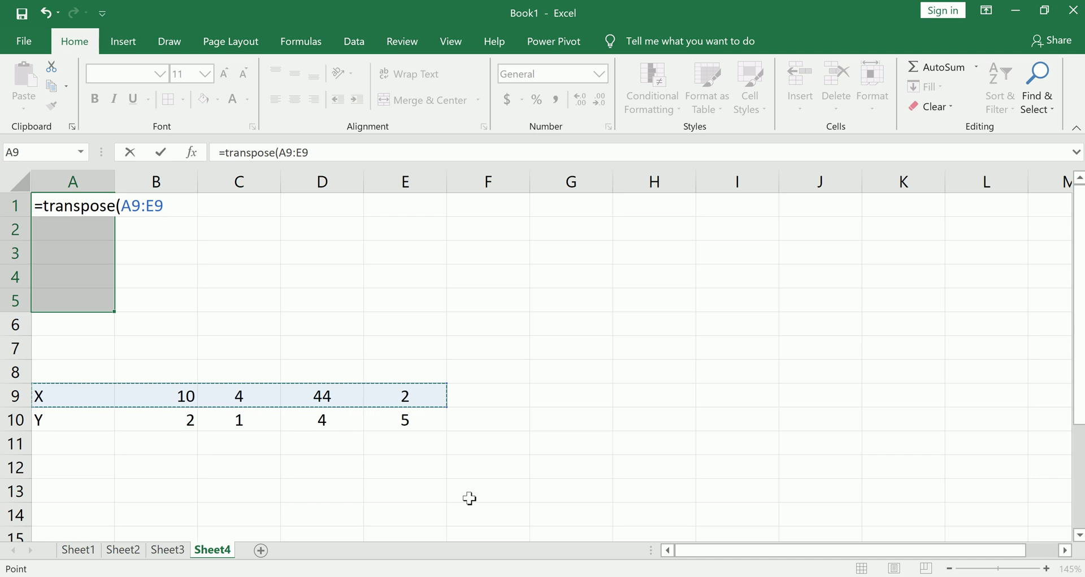
pyautogui.hotkey('ctrl', 'shift', 'Return')
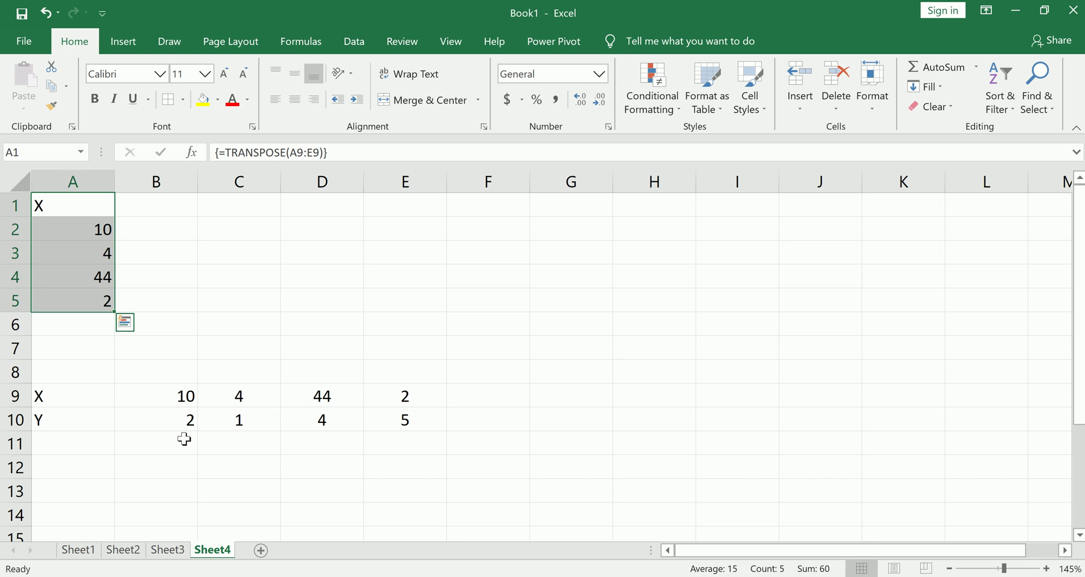
pyautogui.click(294, 100)
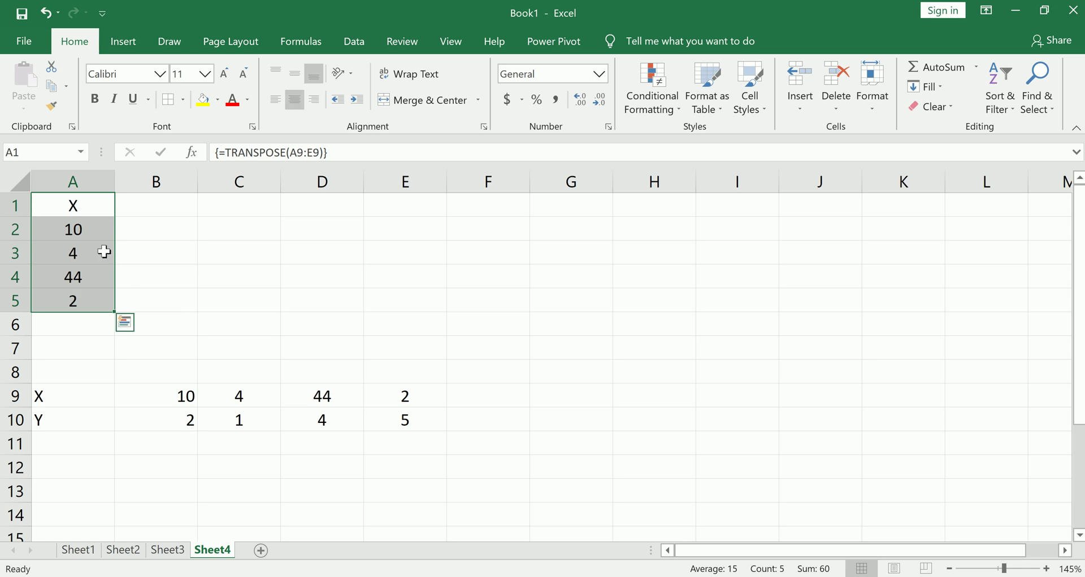
pyautogui.moveTo(38, 386)
pyautogui.mouseDown()
pyautogui.moveTo(430, 376)
pyautogui.moveTo(396, 418)
pyautogui.moveTo(80, 415)
pyautogui.moveTo(28, 384)
pyautogui.mouseUp()
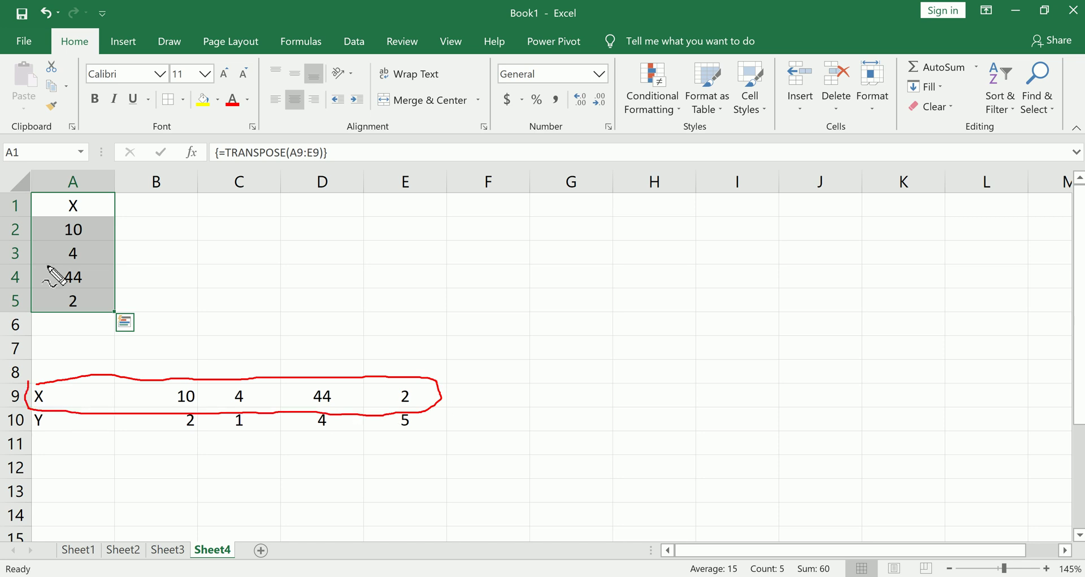
pyautogui.moveTo(58, 184)
pyautogui.mouseDown()
pyautogui.moveTo(99, 240)
pyautogui.moveTo(88, 333)
pyautogui.moveTo(54, 198)
pyautogui.moveTo(66, 174)
pyautogui.mouseUp()
pyautogui.press('Escape')
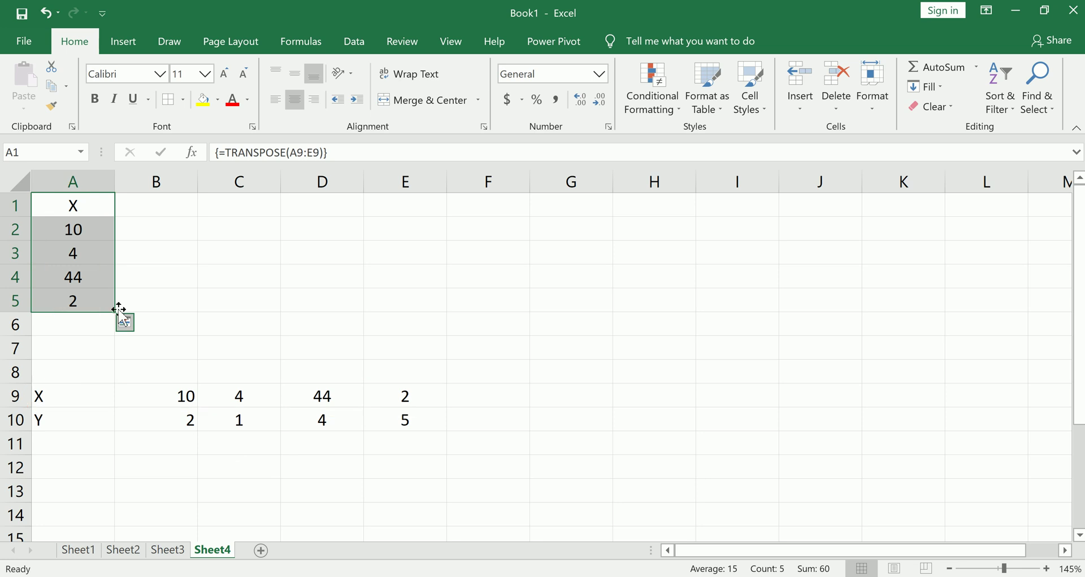
# Transpose the Y row A10:E10 into B1:B5 with a TRANSPOSE array formula and centre the cells horizontally.
pyautogui.click(182, 291)
pyautogui.click(158, 214)
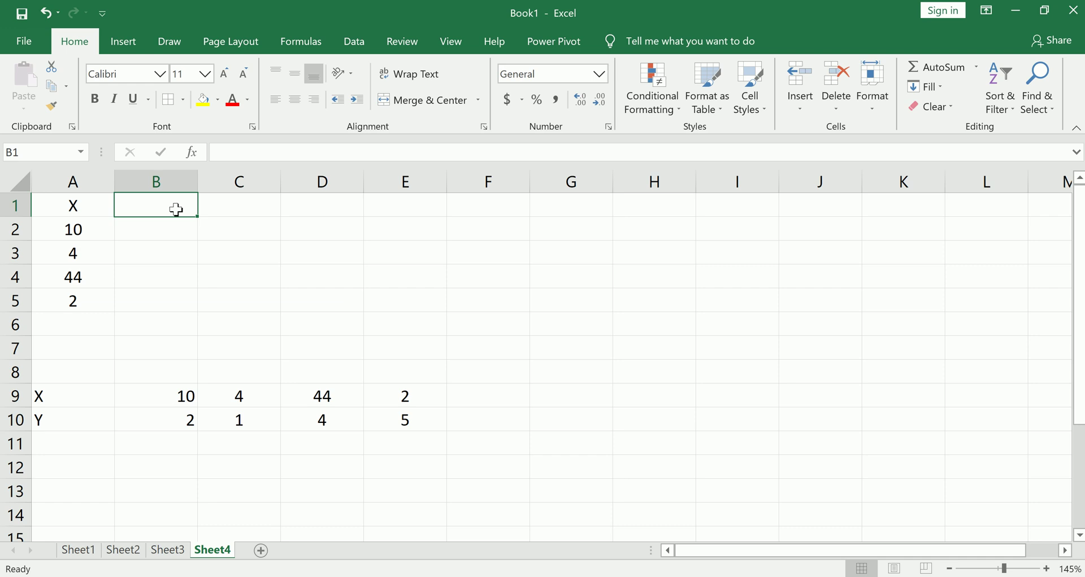
pyautogui.moveTo(175, 209); pyautogui.dragTo(178, 295)
pyautogui.write('=')
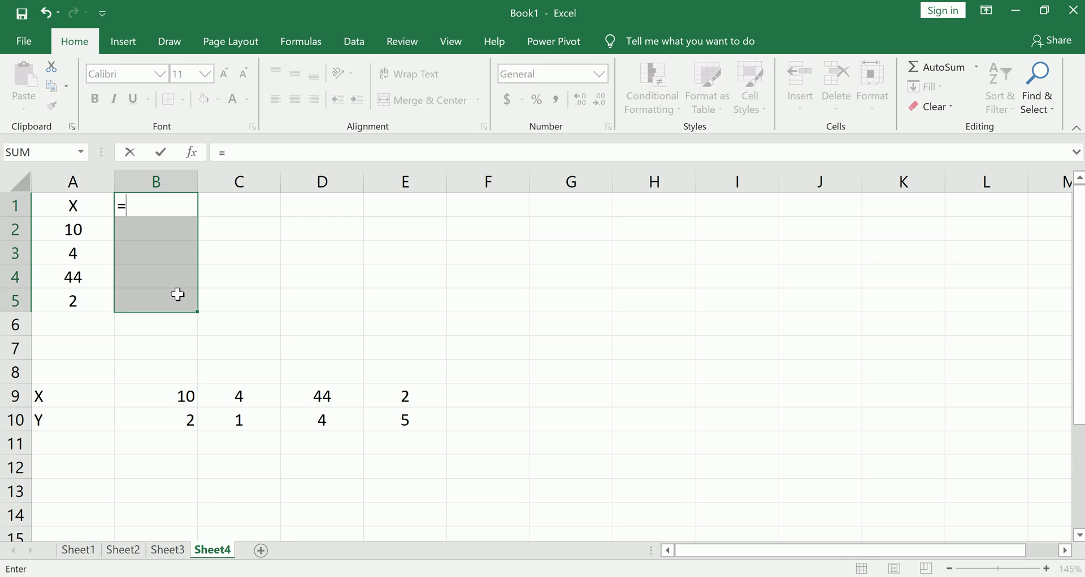
pyautogui.write('transpose')
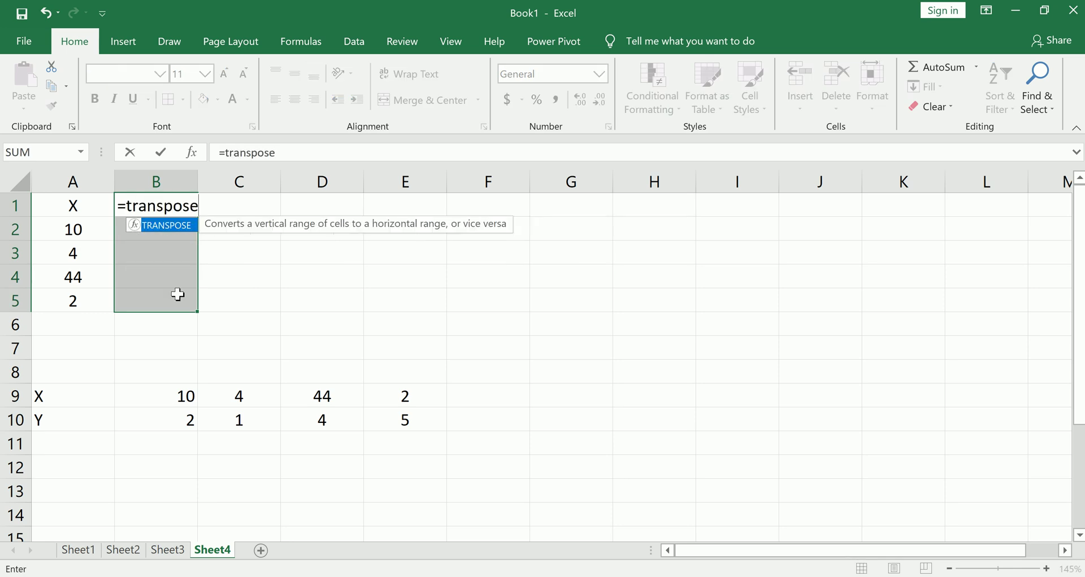
pyautogui.write('(')
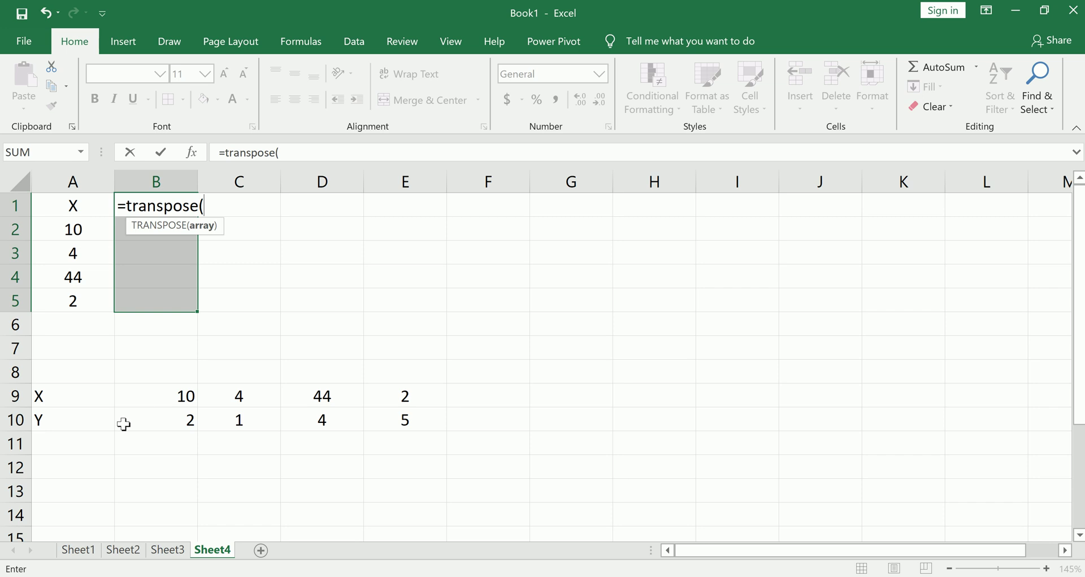
pyautogui.moveTo(107, 420); pyautogui.dragTo(386, 427)
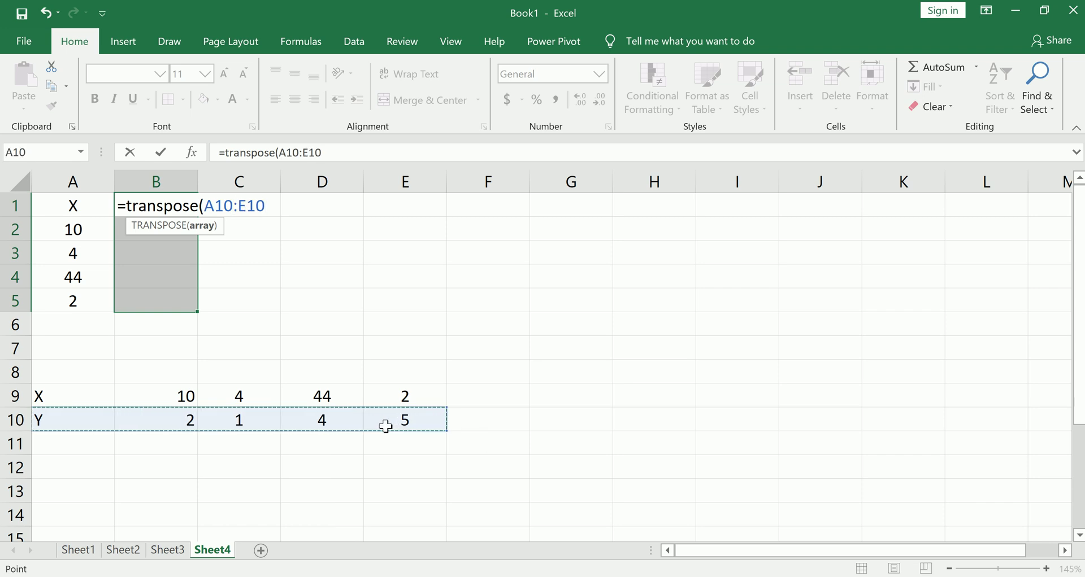
pyautogui.hotkey('ctrl', 'shift', 'Return')
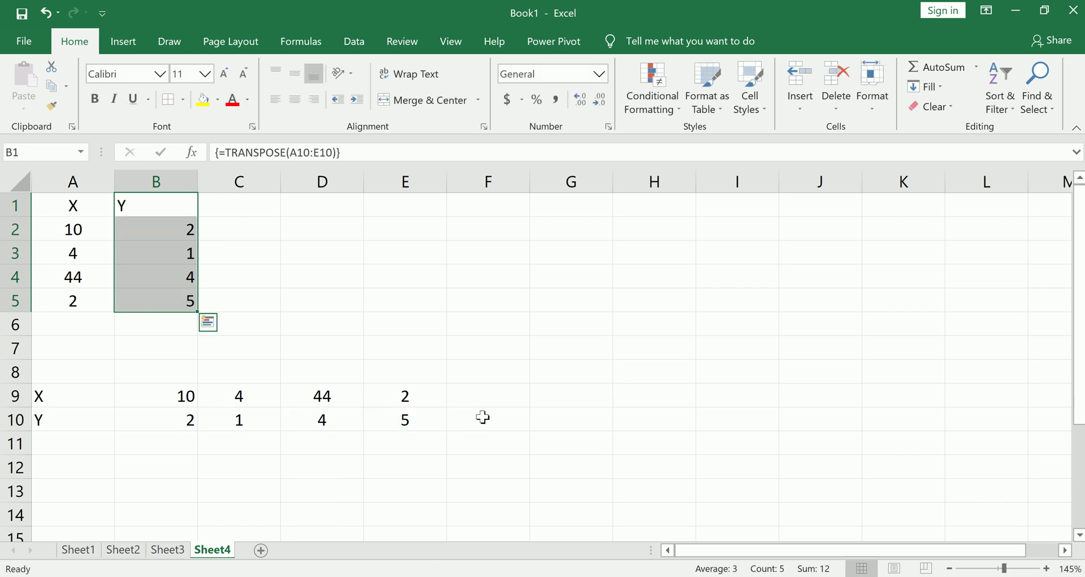
pyautogui.click(435, 350)
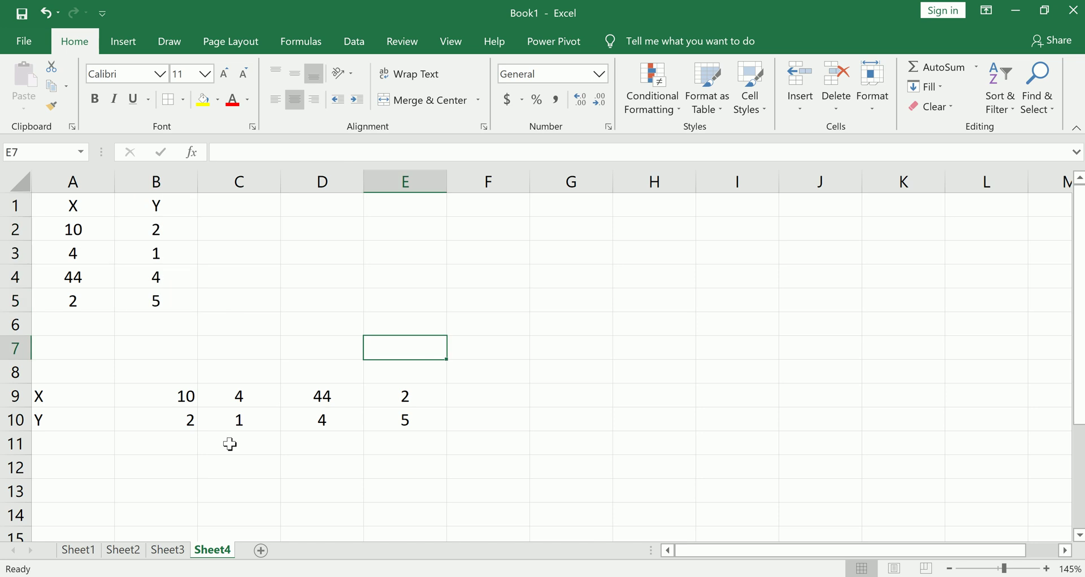
pyautogui.click(95, 418)
pyautogui.moveTo(99, 402); pyautogui.dragTo(307, 495)
pyautogui.click(307, 494)
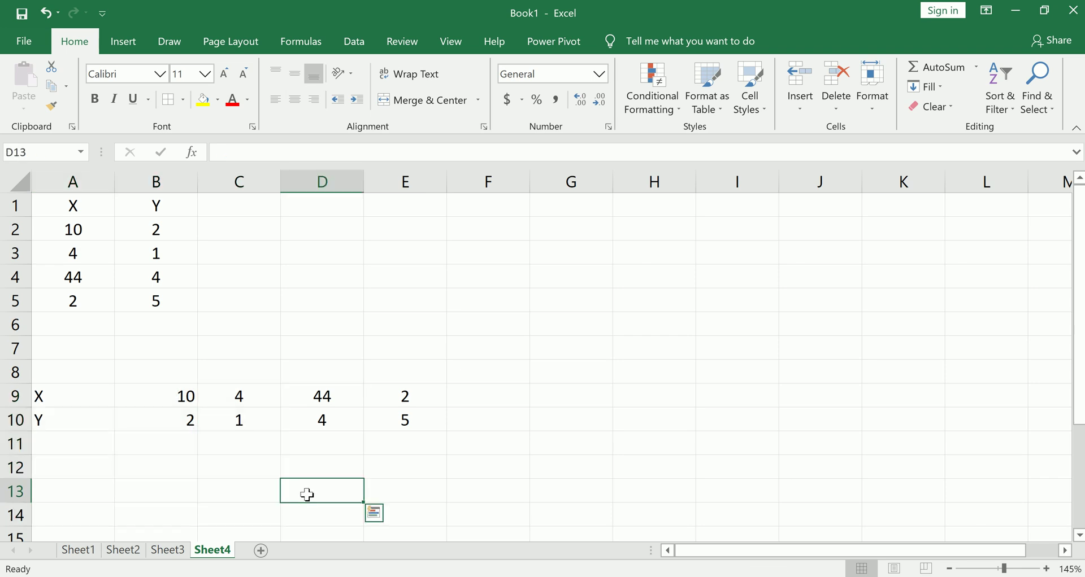
# Transpose both rows A9:E10 into D1:E5 with one TRANSPOSE array formula and remove the bold formatting from the range.
pyautogui.click(327, 206)
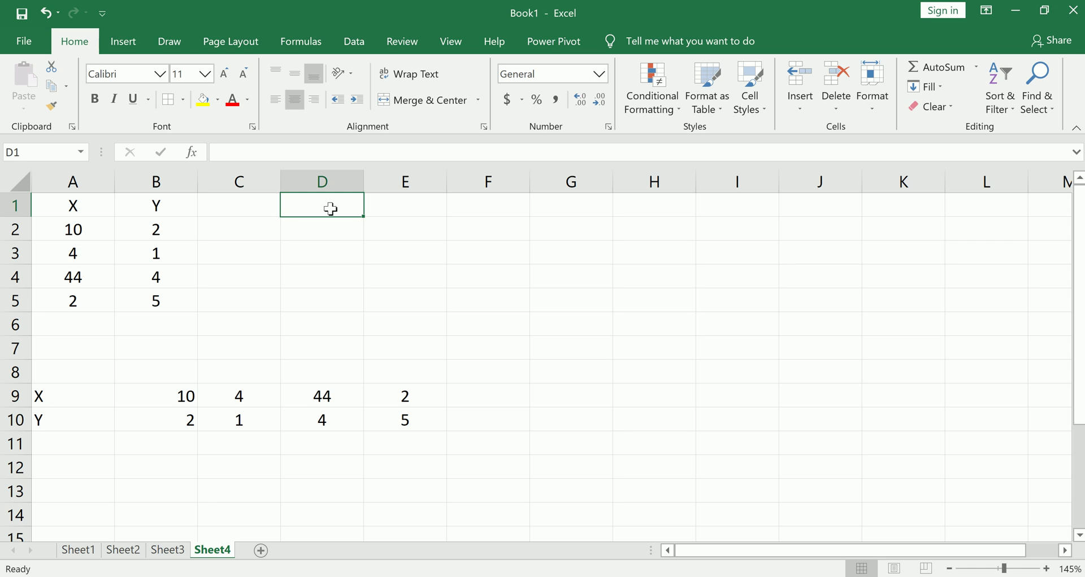
pyautogui.moveTo(331, 208); pyautogui.dragTo(388, 306)
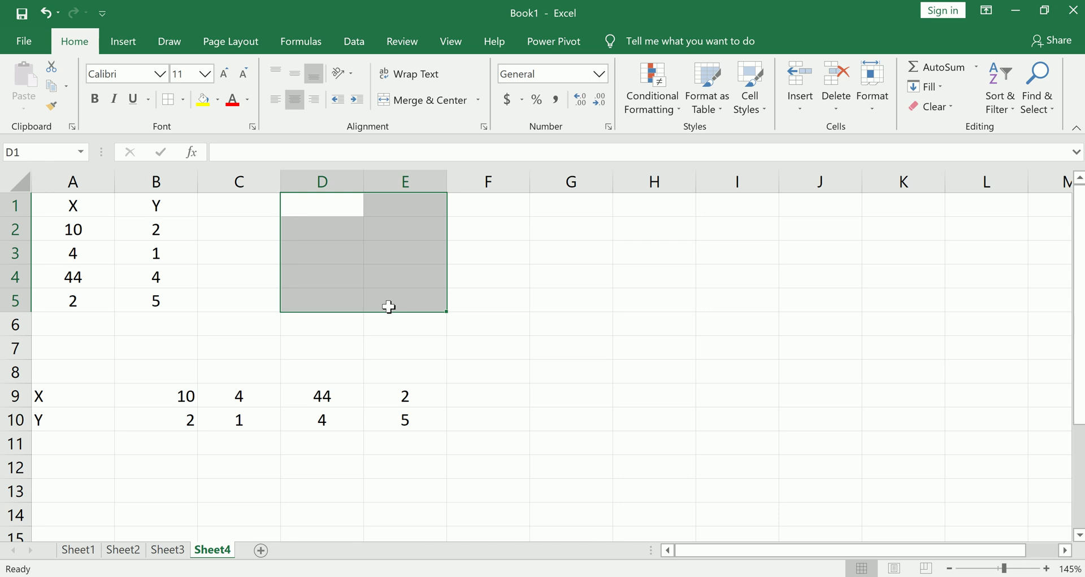
pyautogui.write('=tran')
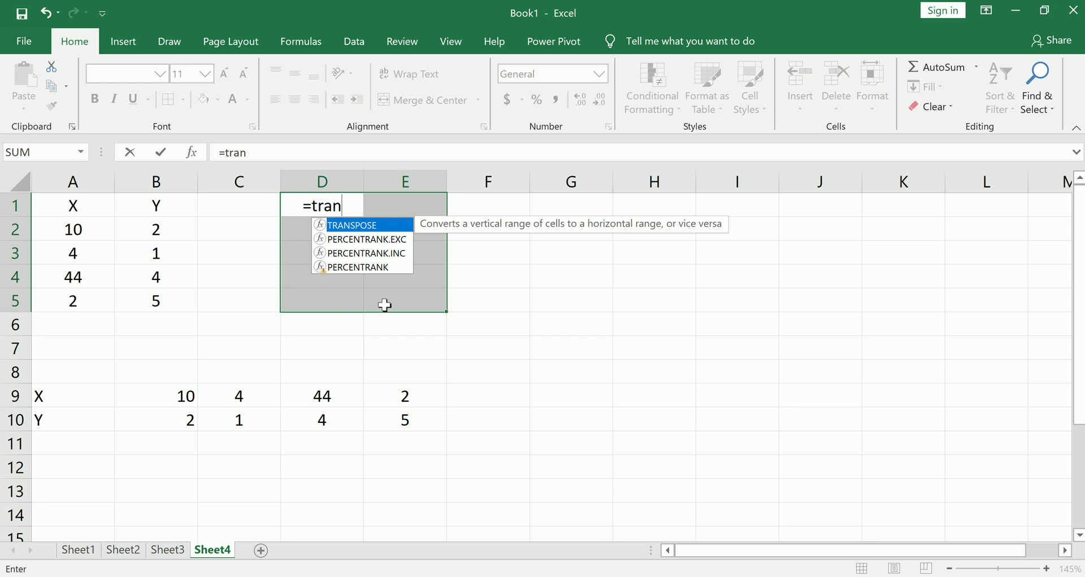
pyautogui.write('spose(')
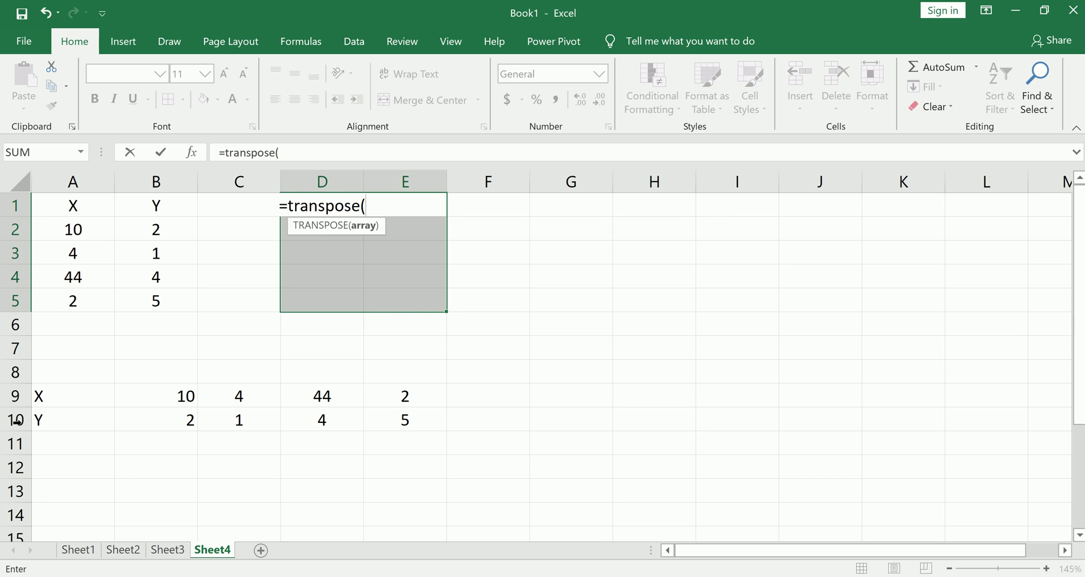
pyautogui.moveTo(110, 406); pyautogui.dragTo(363, 428)
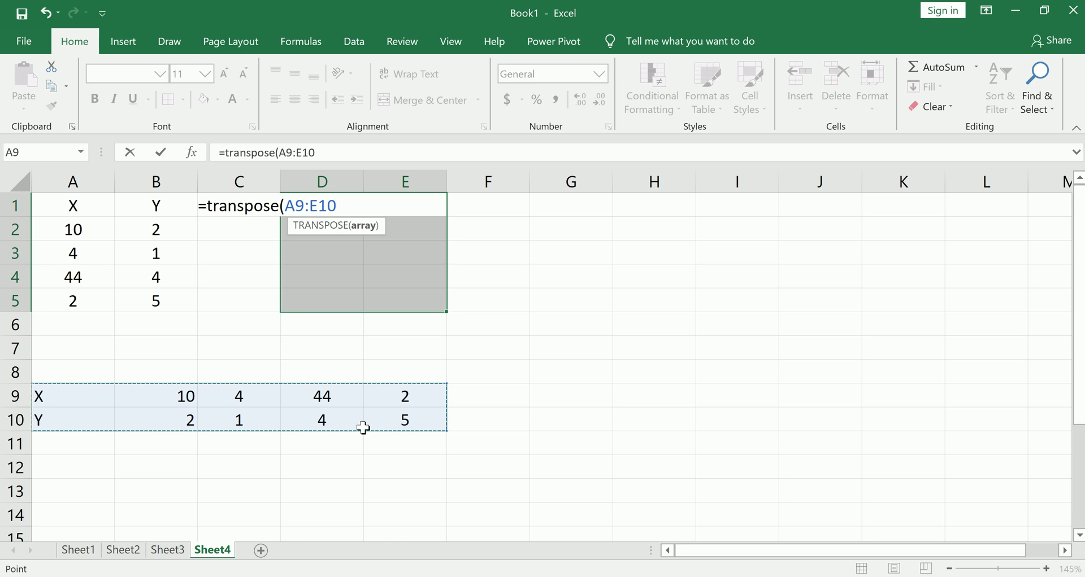
pyautogui.hotkey('ctrl', 'shift', 'Return')
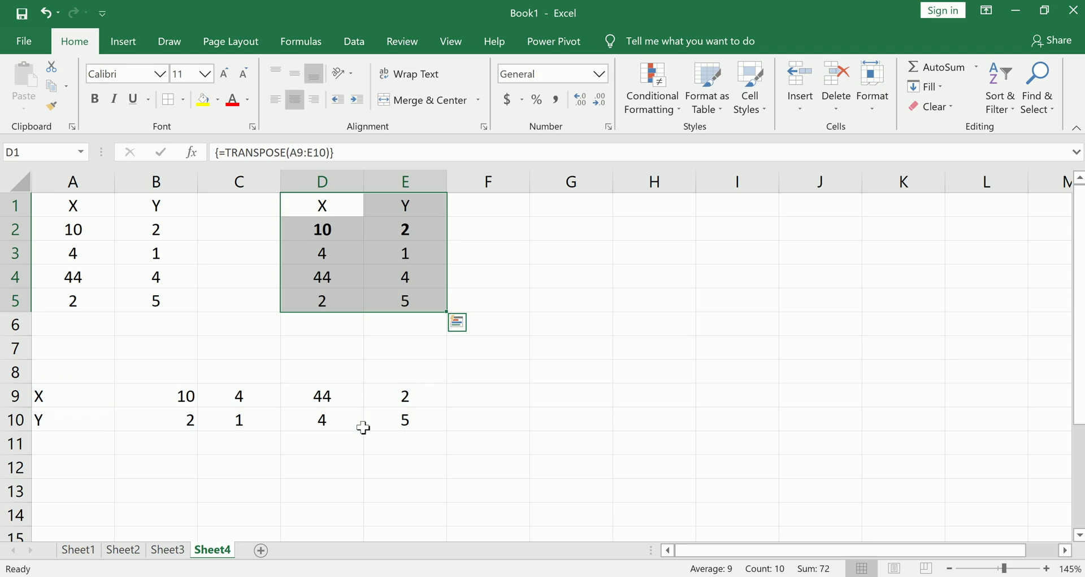
pyautogui.click(100, 104)
pyautogui.click(570, 328)
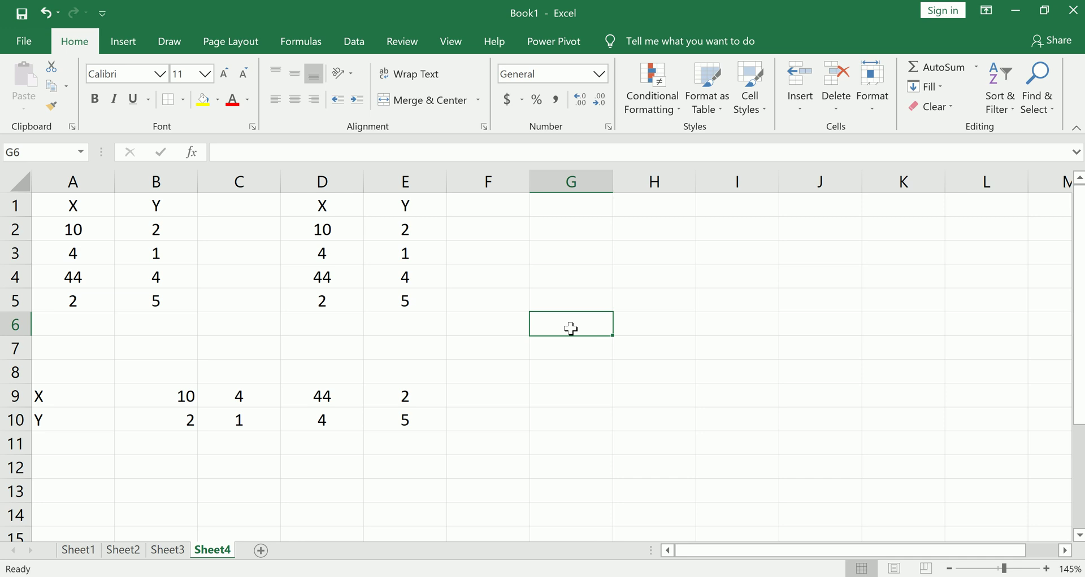
# Transpose the vertical X column D1:D5 into the horizontal range G7:K7 with a TRANSPOSE array formula.
pyautogui.moveTo(331, 208); pyautogui.dragTo(335, 293)
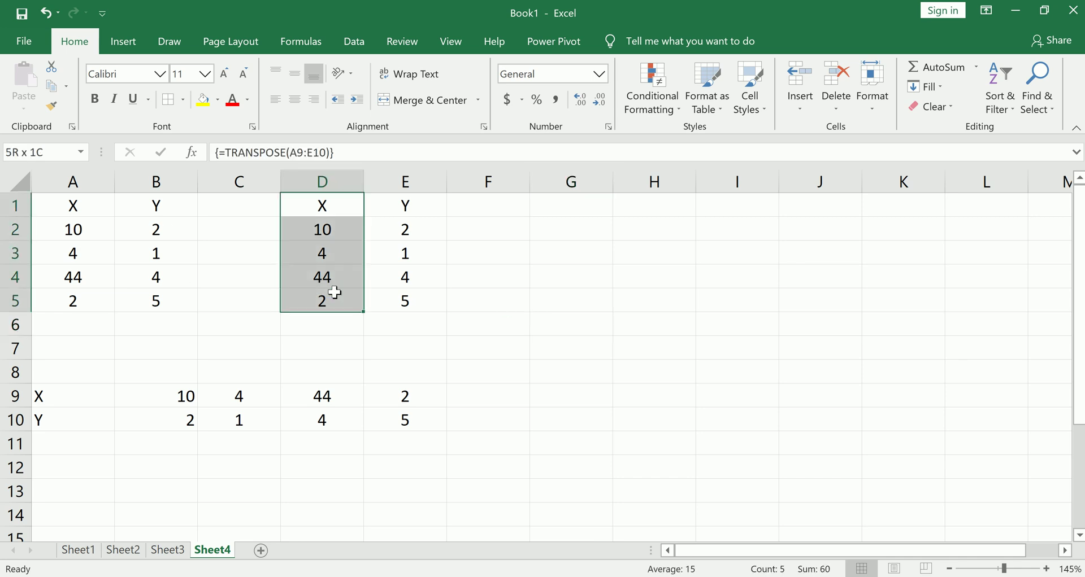
pyautogui.click(432, 346)
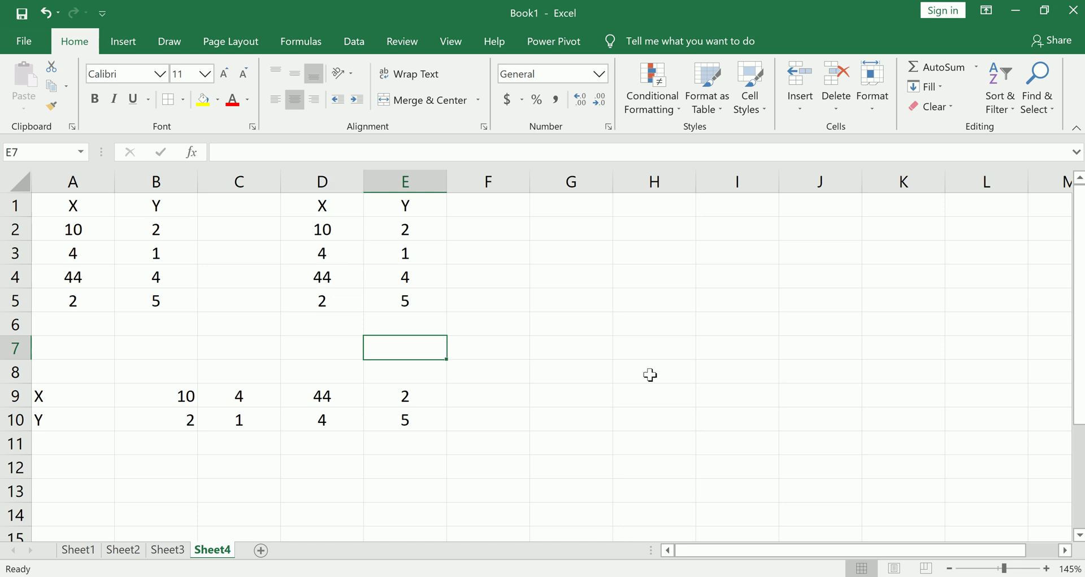
pyautogui.click(586, 348)
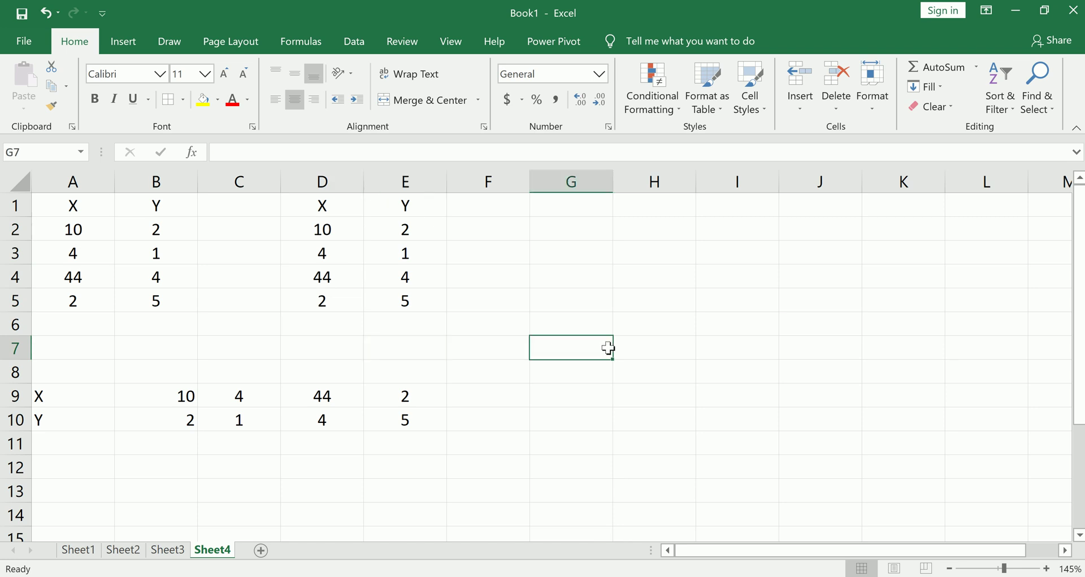
pyautogui.moveTo(608, 348); pyautogui.dragTo(874, 357)
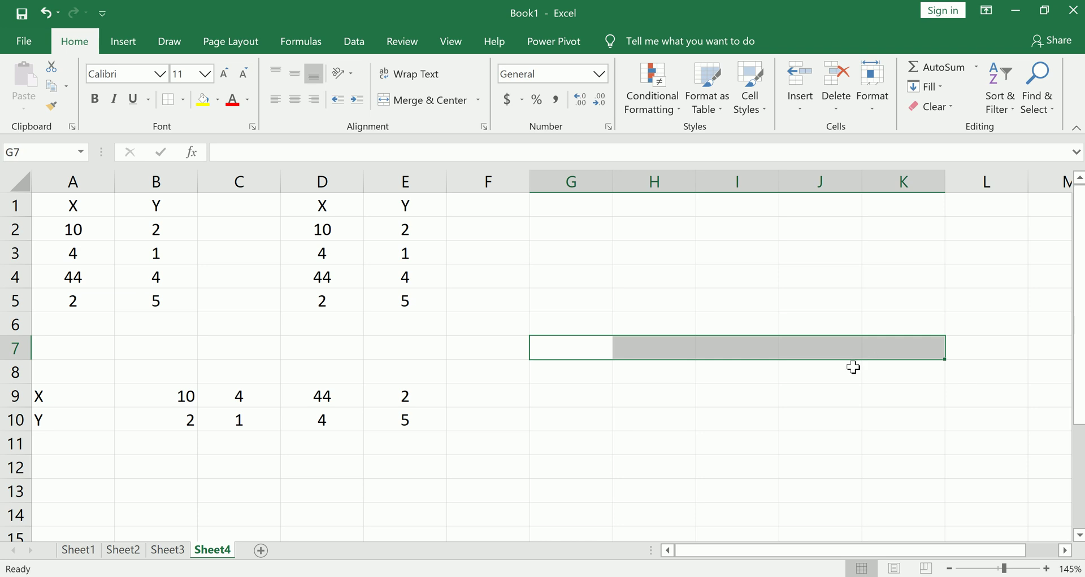
pyautogui.write('=tran')
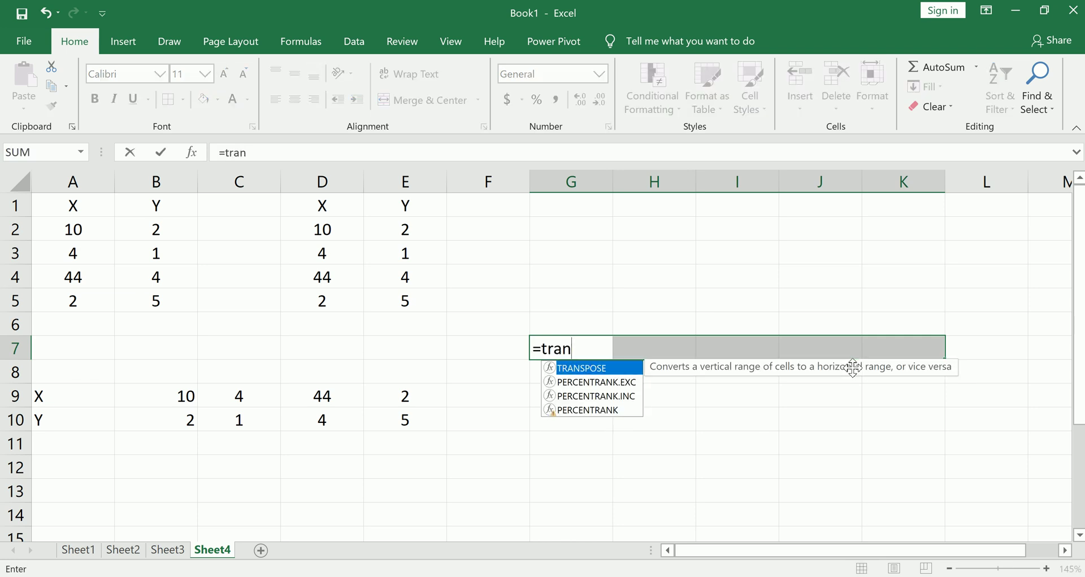
pyautogui.write('spose(')
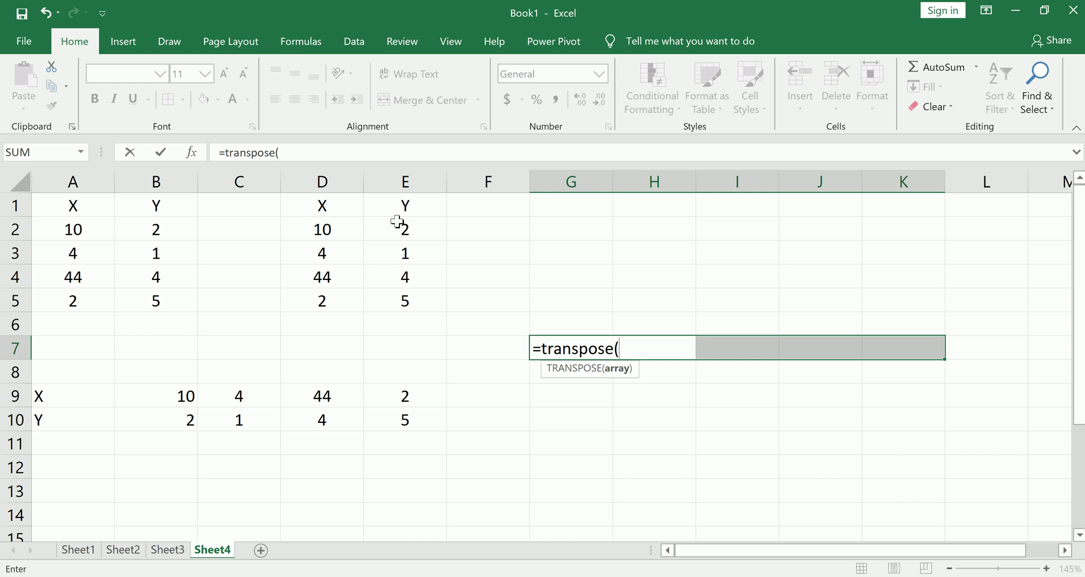
pyautogui.moveTo(345, 208); pyautogui.dragTo(364, 300)
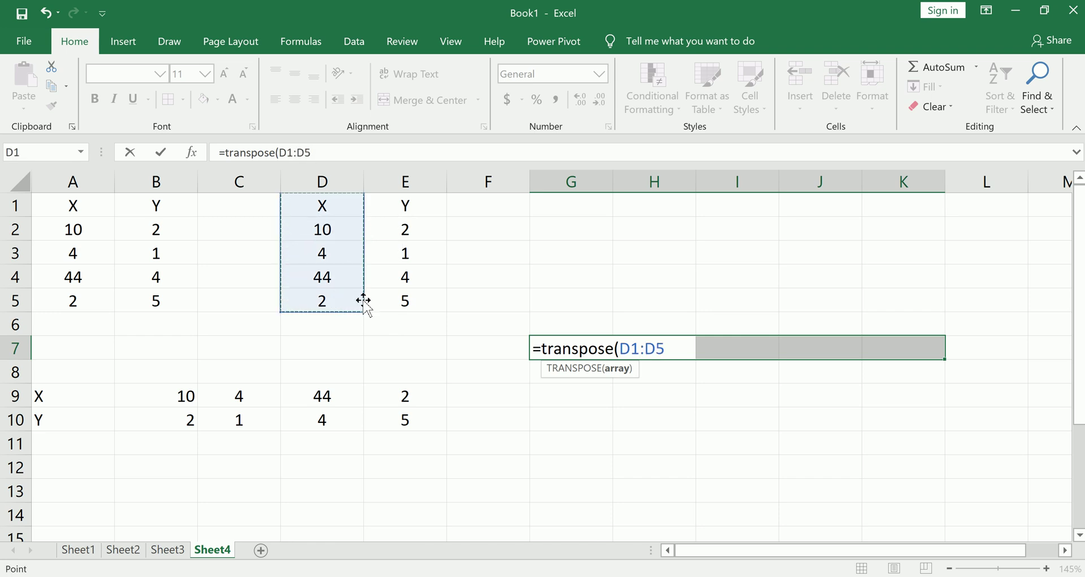
pyautogui.hotkey('ctrl', 'shift', 'Return')
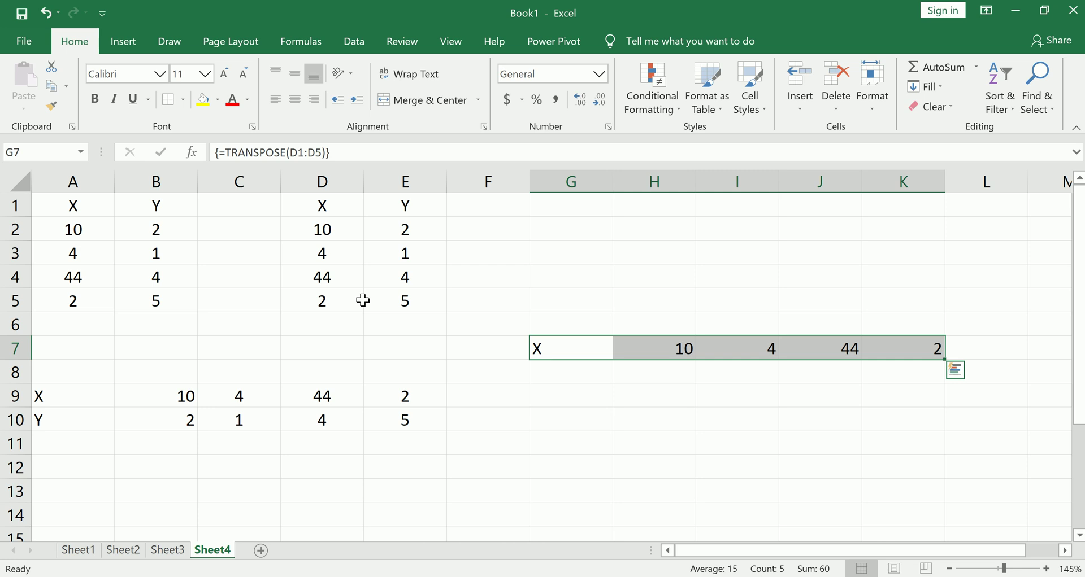